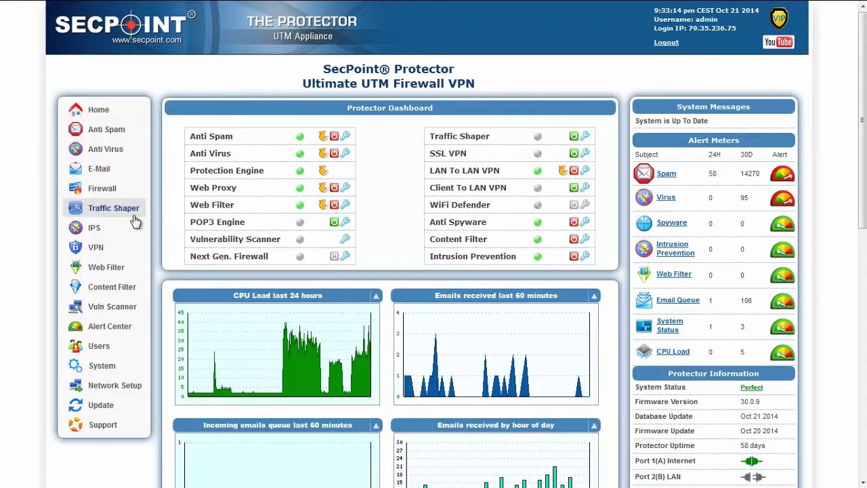
# Show the VPN flyout menu in the left sidebar, pointing at SSL VPN Setup
pyautogui.moveTo(113, 225)
# Open the SSL VPN Setup page from the VPN menu
pyautogui.moveTo(99, 248)
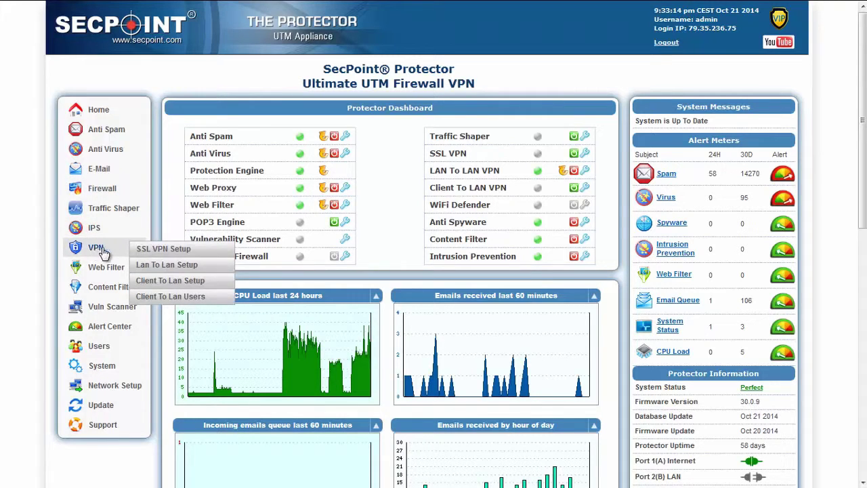
pyautogui.click(159, 252)
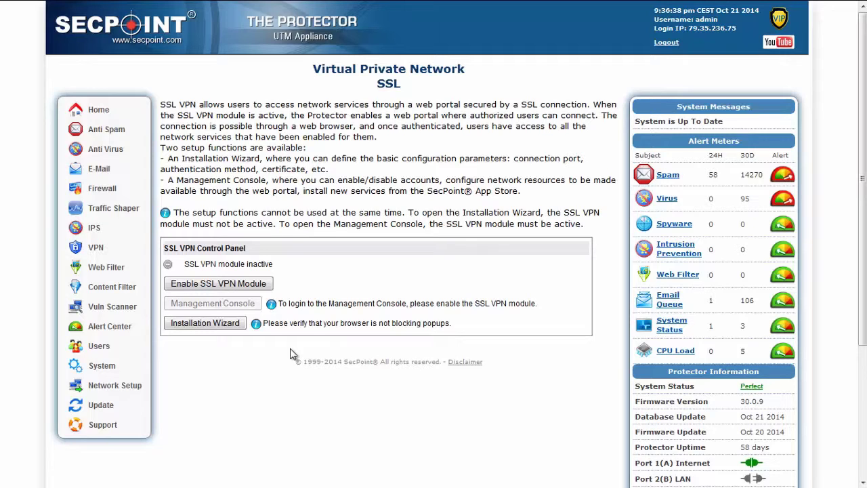
# Run the Installation Wizard, keeping the current certificate and the Built-in user database
pyautogui.click(214, 325)
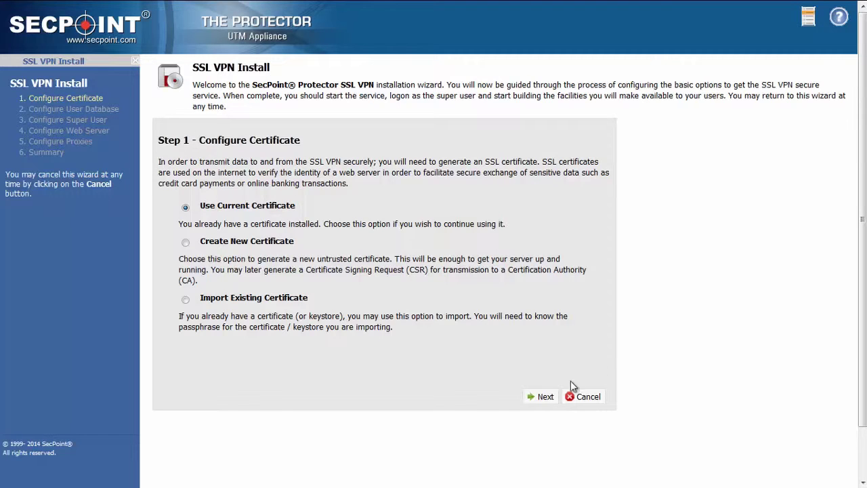
pyautogui.click(546, 398)
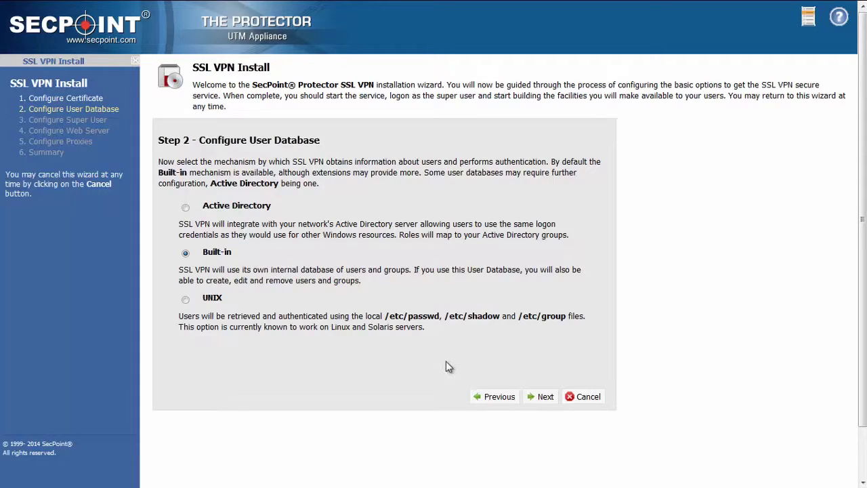
pyautogui.click(542, 401)
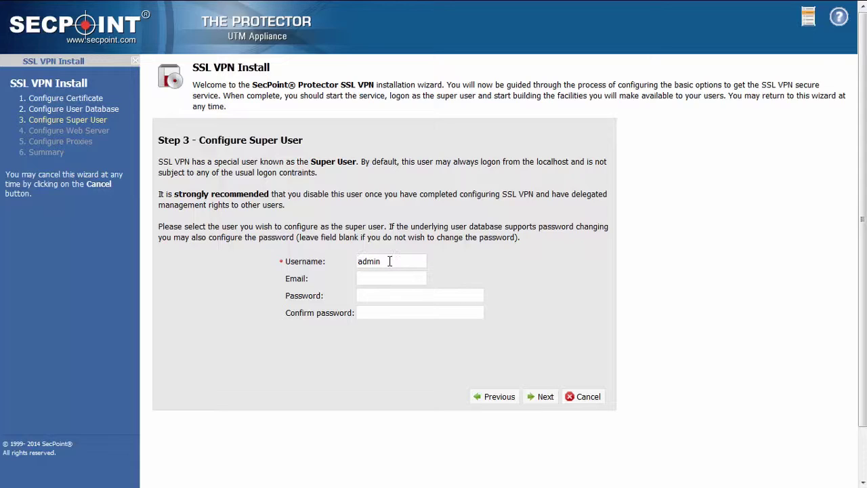
# Enter and confirm the super user password, advancing to Step 4, Configure Web Server
pyautogui.click(390, 261)
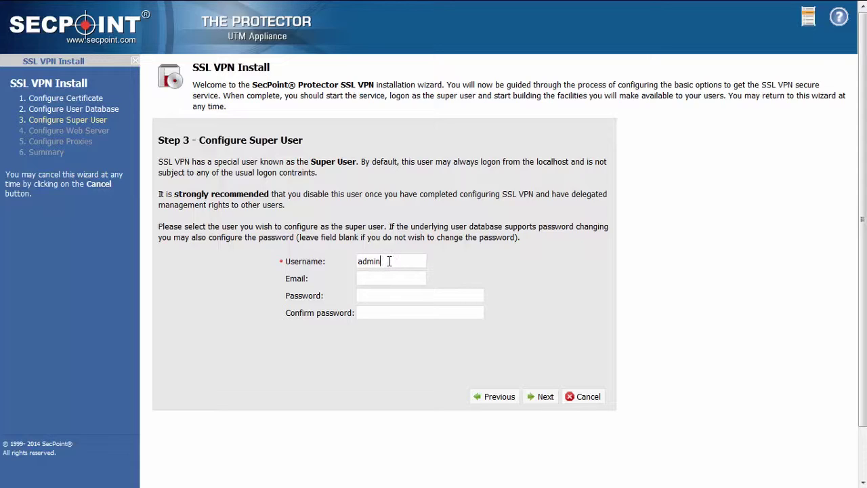
pyautogui.click(377, 297)
pyautogui.write('admin')
pyautogui.press('Tab')
pyautogui.write('admin')
pyautogui.click(544, 399)
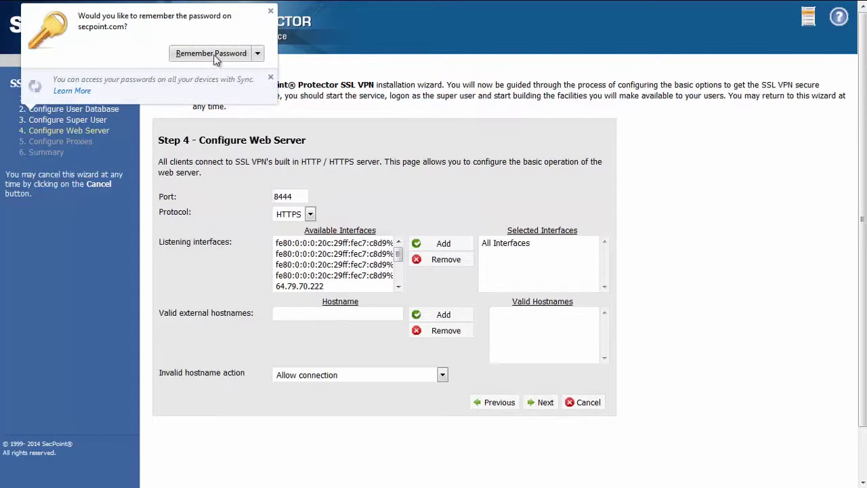
# Dismiss the browser's save-password prompt and keep the web server on HTTPS port 8444
pyautogui.click(270, 11)
pyautogui.click(303, 195)
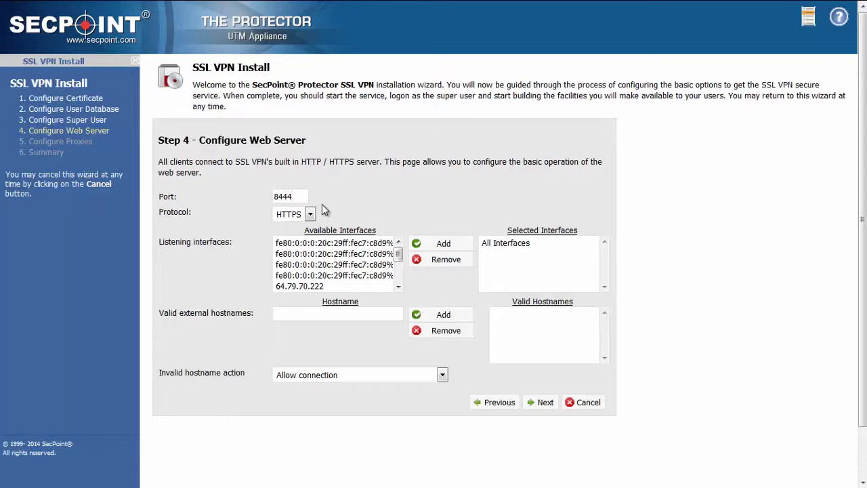
pyautogui.moveTo(298, 196); pyautogui.dragTo(264, 198)
pyautogui.click(546, 403)
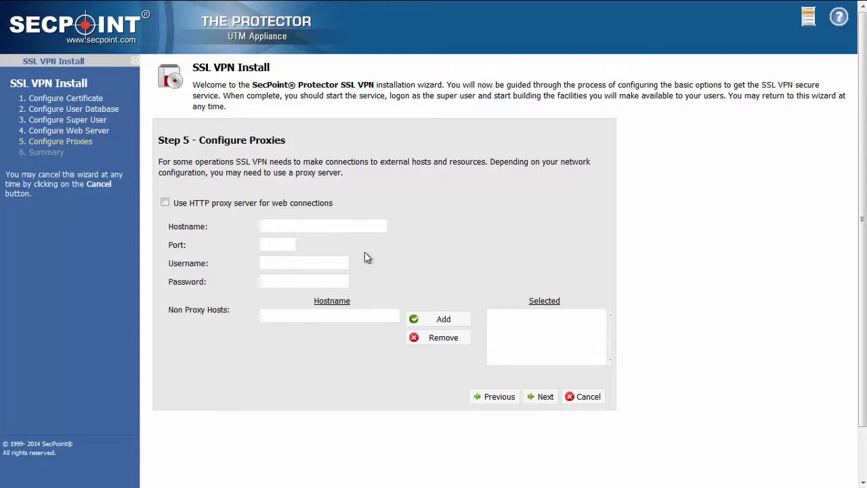
# Skip the proxy step, finish the install from the Summary, and exit the installer
pyautogui.click(544, 397)
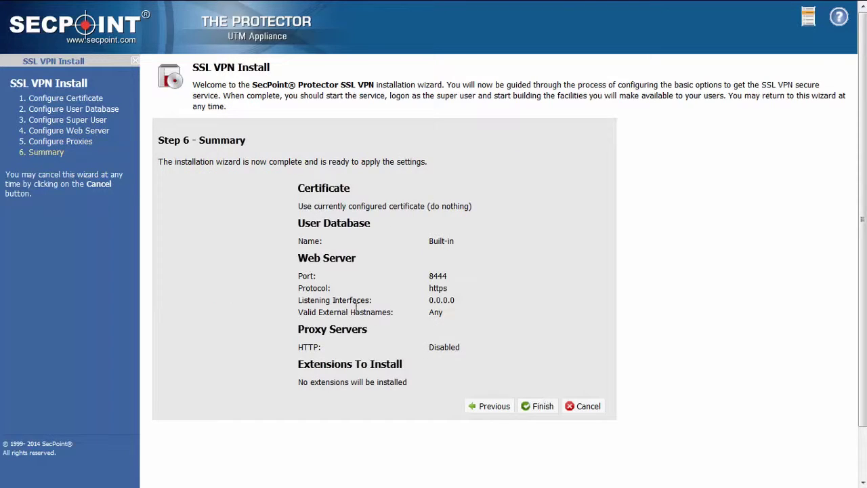
pyautogui.click(542, 408)
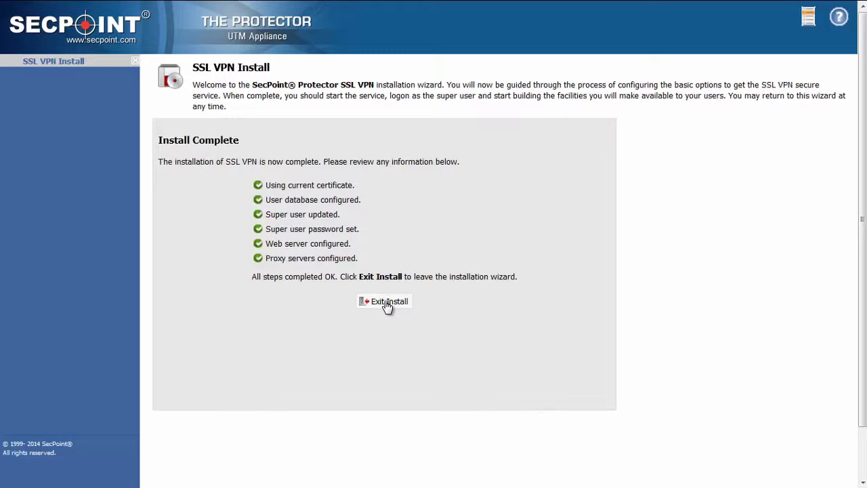
pyautogui.click(386, 302)
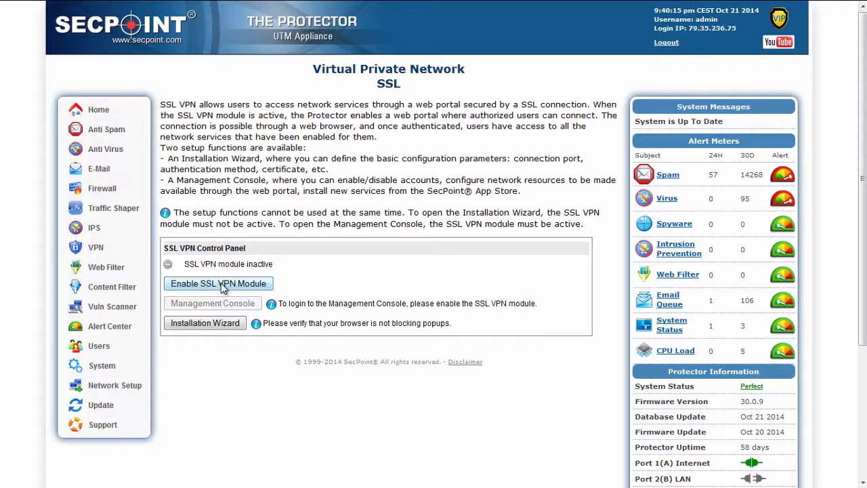
# Enable the SSL VPN module and open the Management Console login page
pyautogui.click(224, 285)
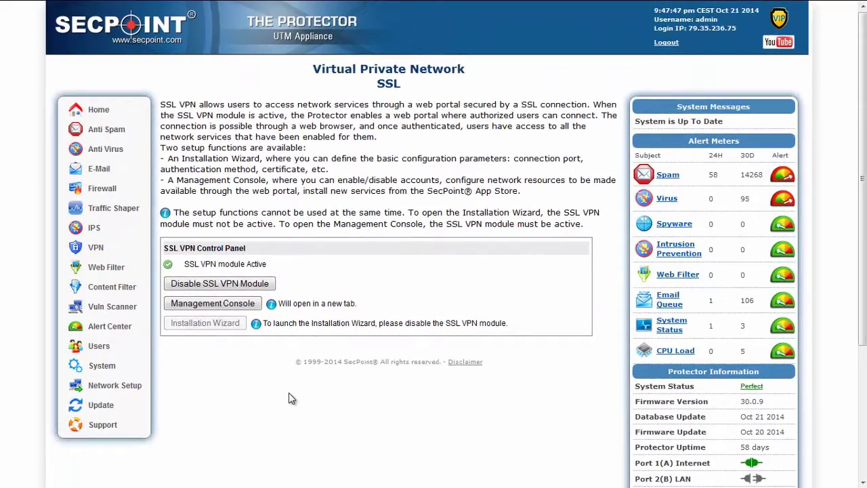
pyautogui.click(227, 305)
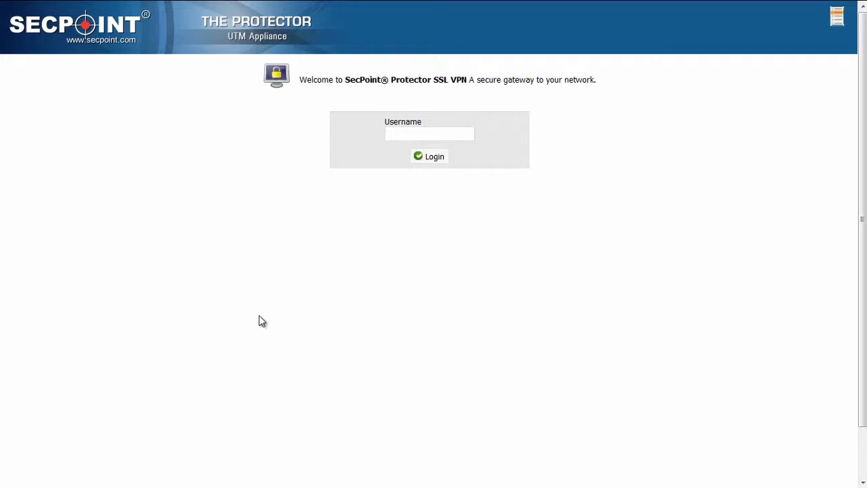
# Log in to the management console as admin with the administrator password
pyautogui.write('admin')
pyautogui.press('Tab')
pyautogui.press('Return')
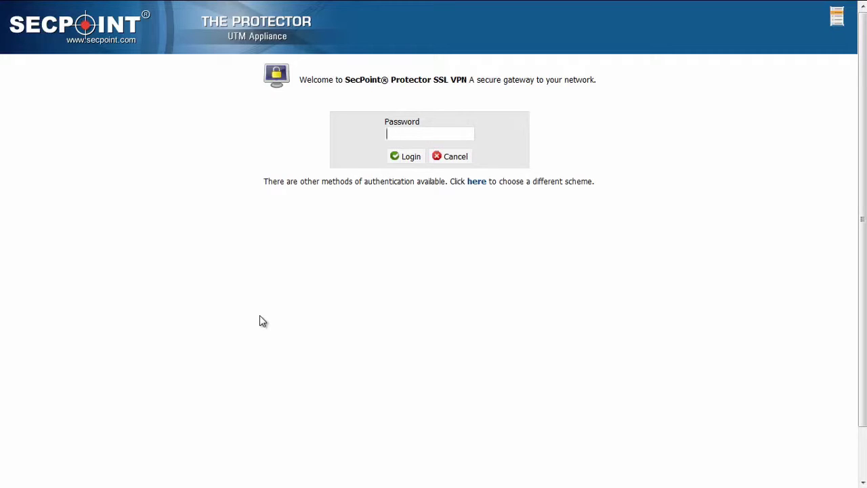
pyautogui.write('admin')
pyautogui.press('Return')
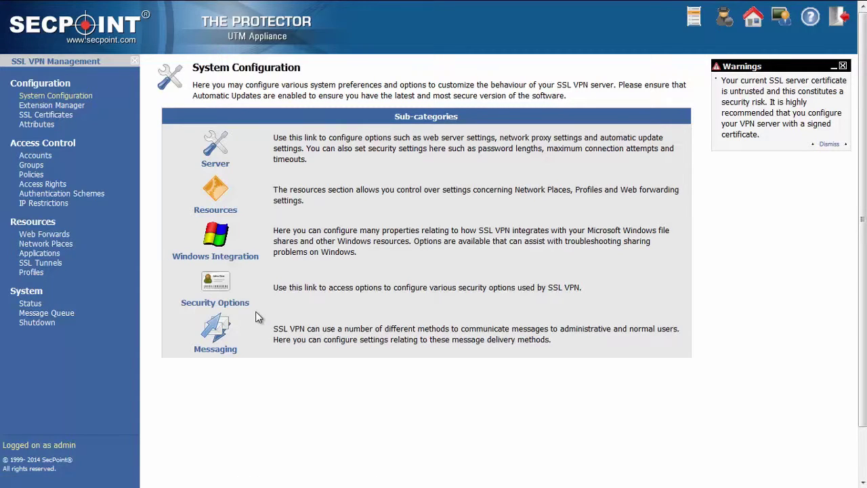
# Go to Accounts under Access Control and start a new account with Create Account
pyautogui.click(55, 160)
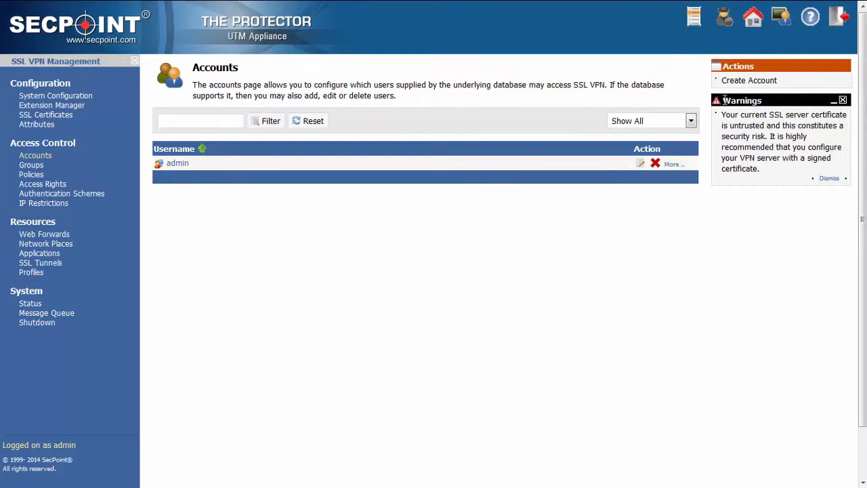
pyautogui.click(739, 83)
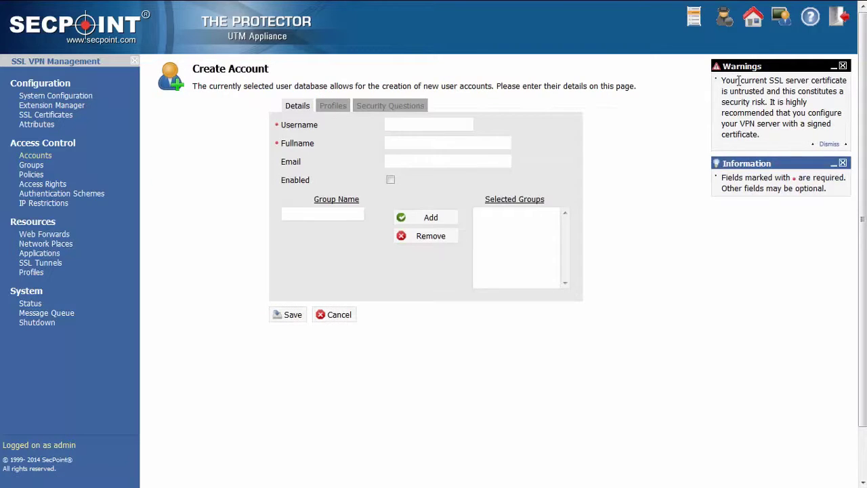
# Enter username user1 and full name 'fullname', with the Enabled box checked
pyautogui.click(396, 127)
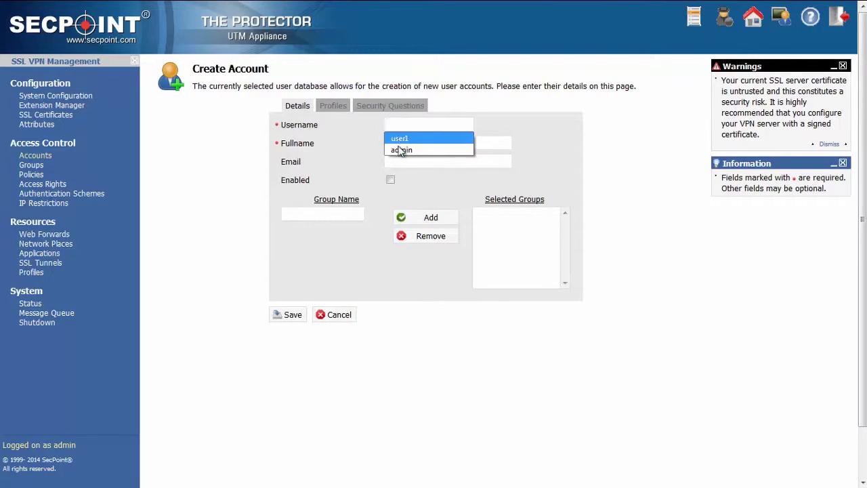
pyautogui.click(397, 138)
pyautogui.click(396, 142)
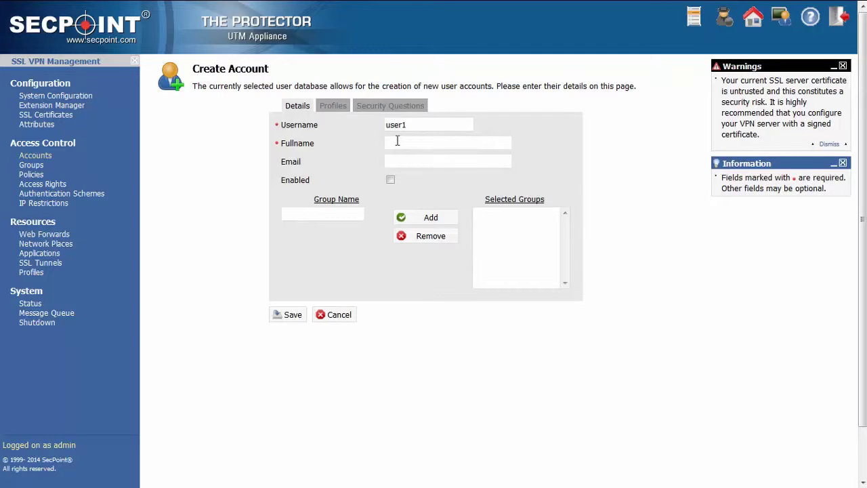
pyautogui.write('fullname')
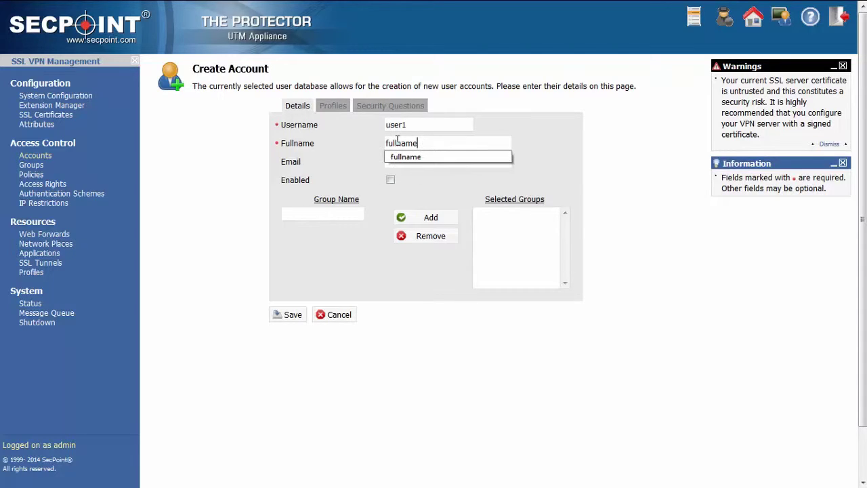
pyautogui.click(424, 197)
pyautogui.click(391, 181)
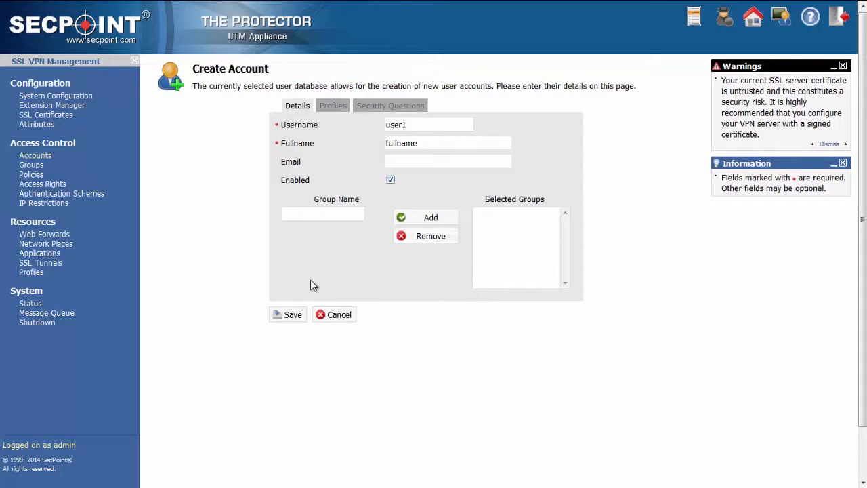
# Save the user1 account details, then enter and confirm its password and save
pyautogui.click(291, 316)
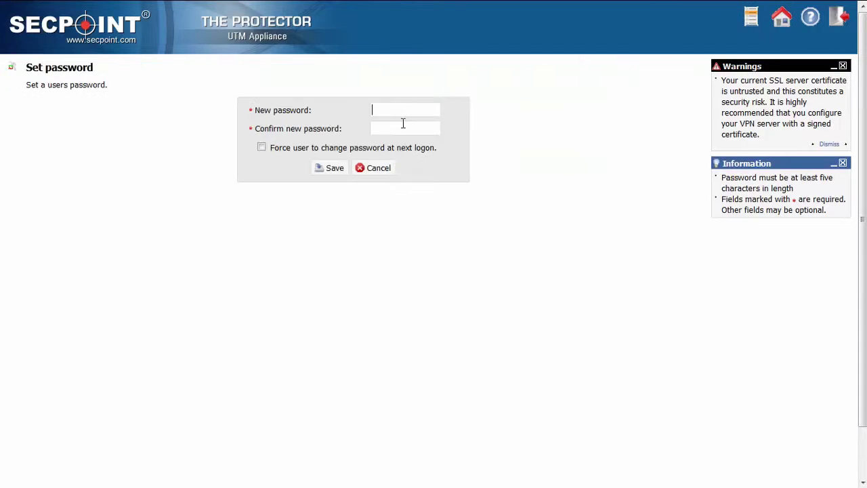
pyautogui.click(408, 109)
pyautogui.write('********')
pyautogui.press('Tab')
pyautogui.write('********')
pyautogui.click(329, 168)
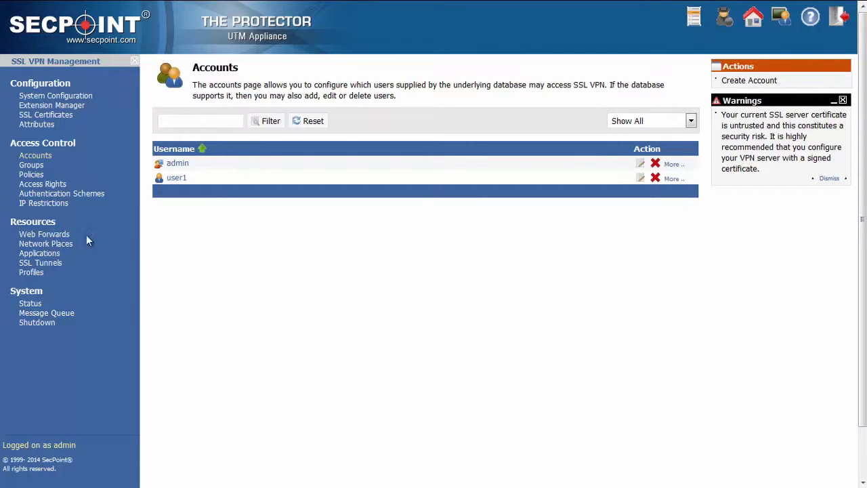
# Create a network place named 'root folder' with description 'some description' and continue
pyautogui.click(63, 248)
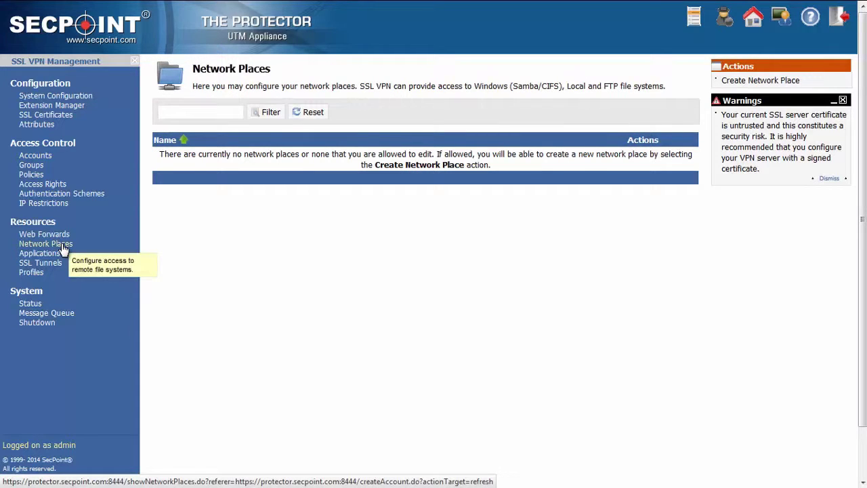
pyautogui.click(759, 81)
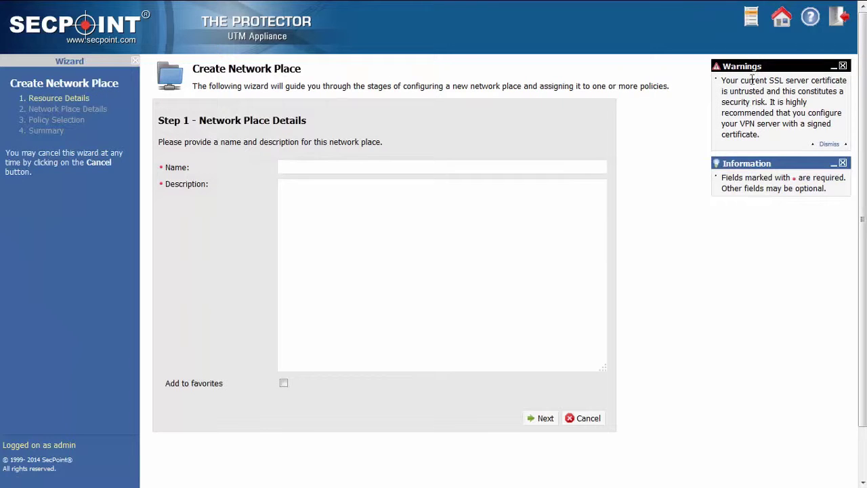
pyautogui.click(387, 164)
pyautogui.write('root folder')
pyautogui.click(359, 189)
pyautogui.write('some description')
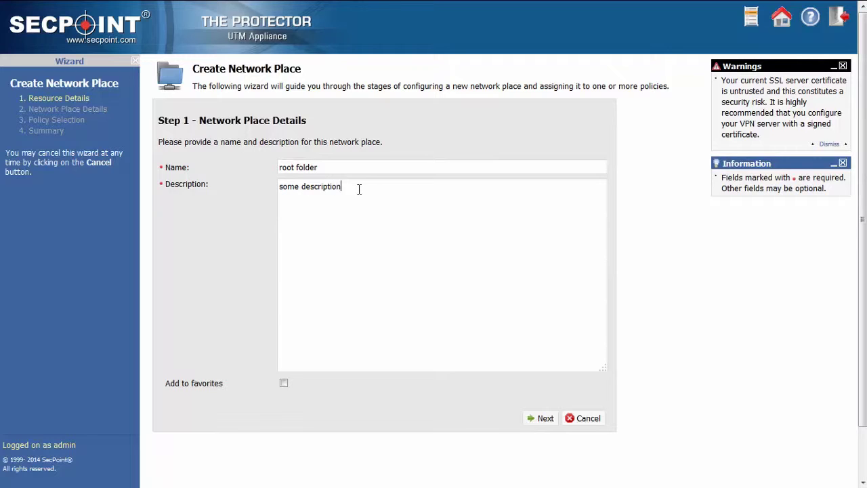
pyautogui.click(541, 420)
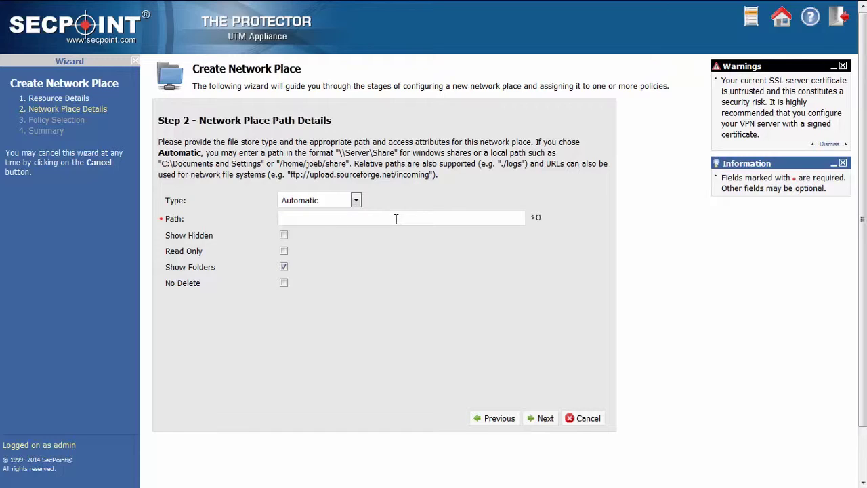
# Set the network place path to /root and accept the detected Local File type
pyautogui.click(360, 220)
pyautogui.write('/root')
pyautogui.click(545, 419)
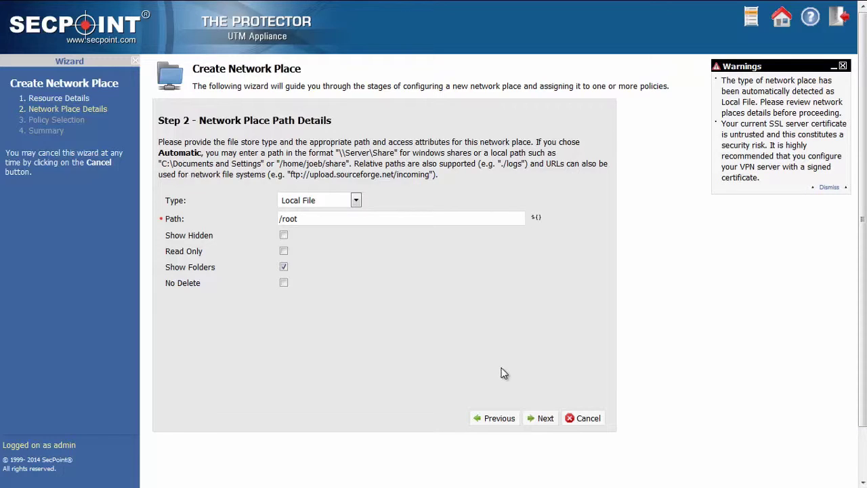
pyautogui.click(544, 419)
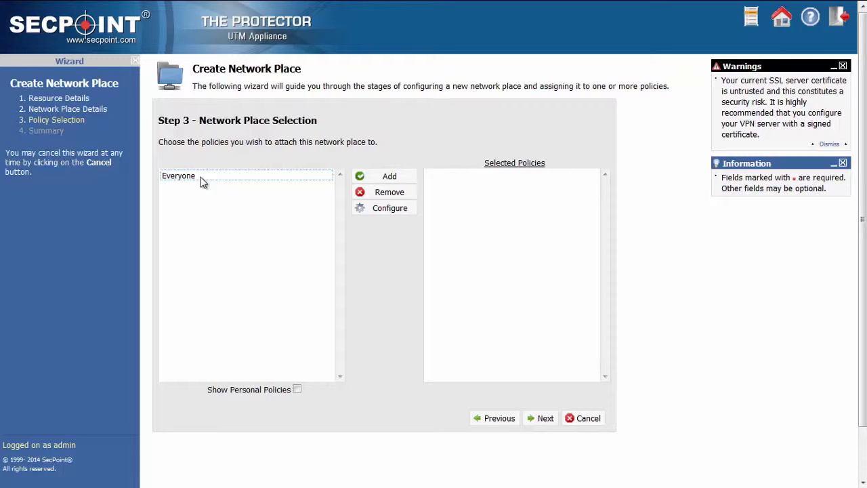
# Add the Everyone policy to the root folder network place and complete the wizard
pyautogui.click(201, 177)
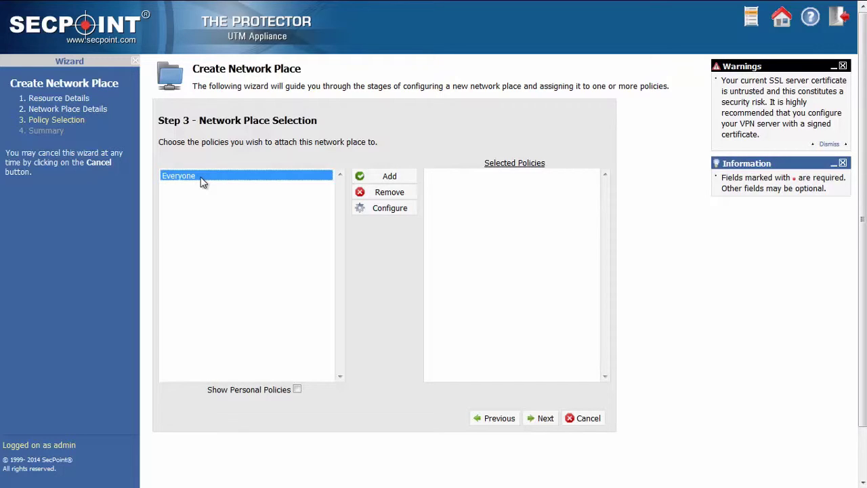
pyautogui.click(385, 178)
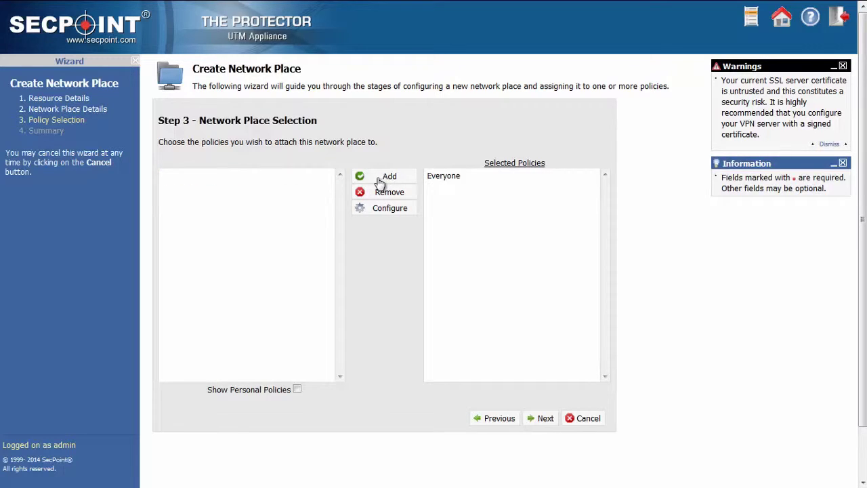
pyautogui.click(544, 420)
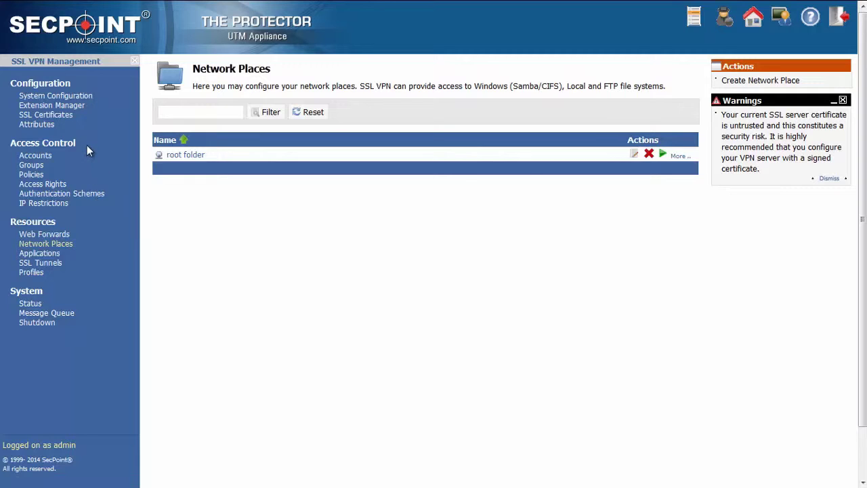
# Install Microsoft RDP Client from the Remote Access extensions and confirm it under Installed
pyautogui.click(84, 106)
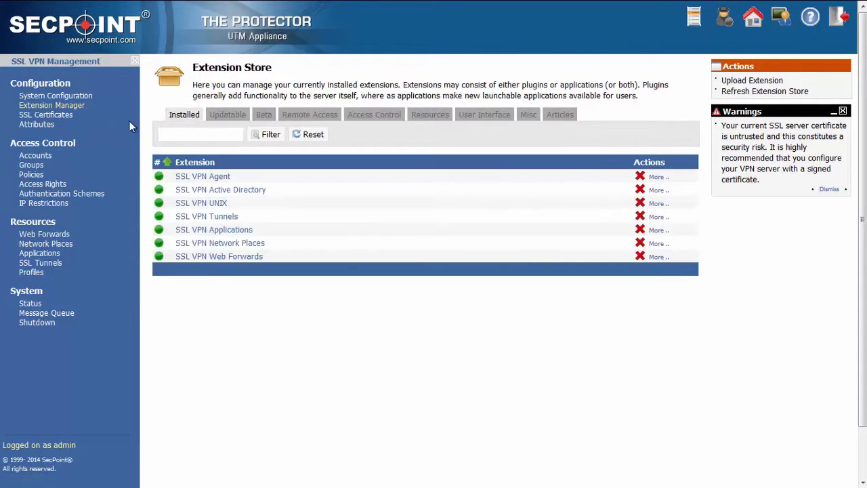
pyautogui.click(298, 118)
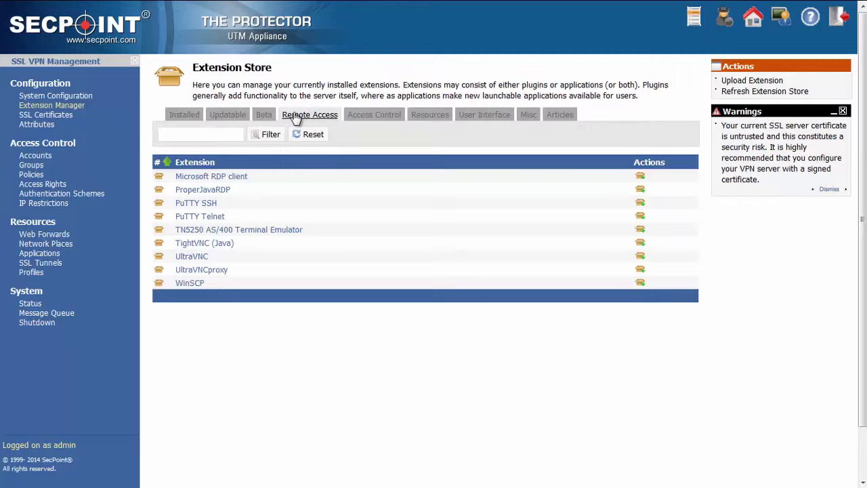
pyautogui.click(639, 177)
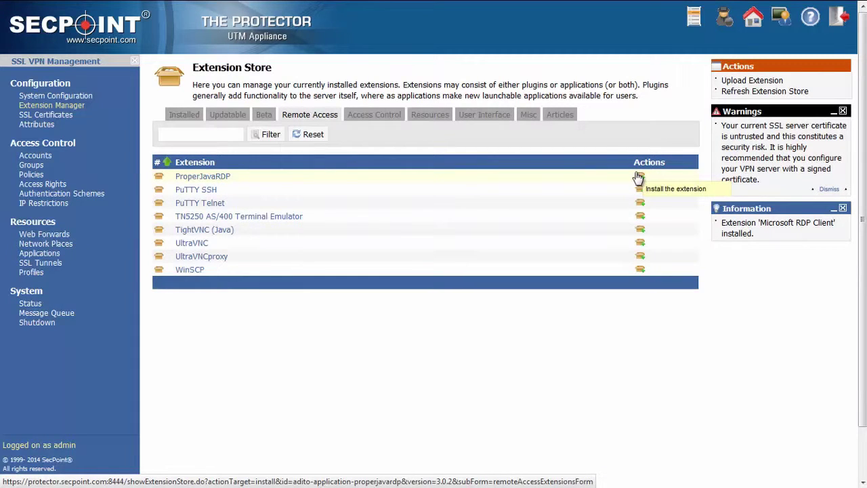
pyautogui.click(184, 115)
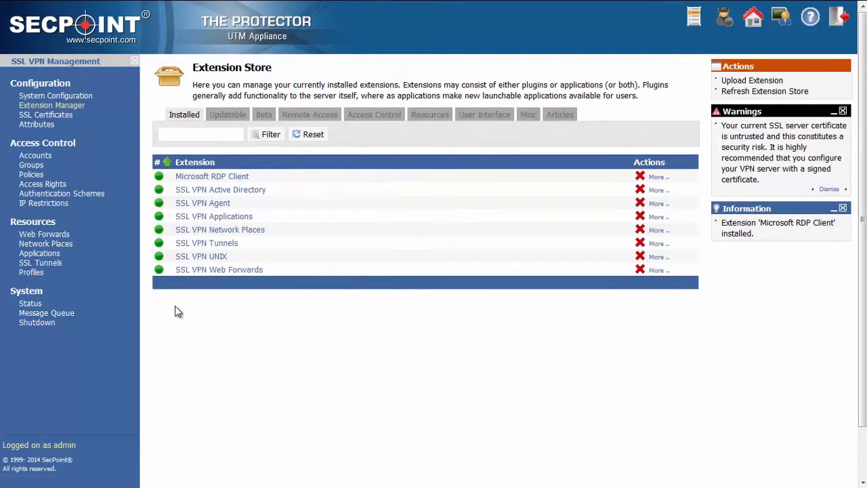
pyautogui.moveTo(205, 182)
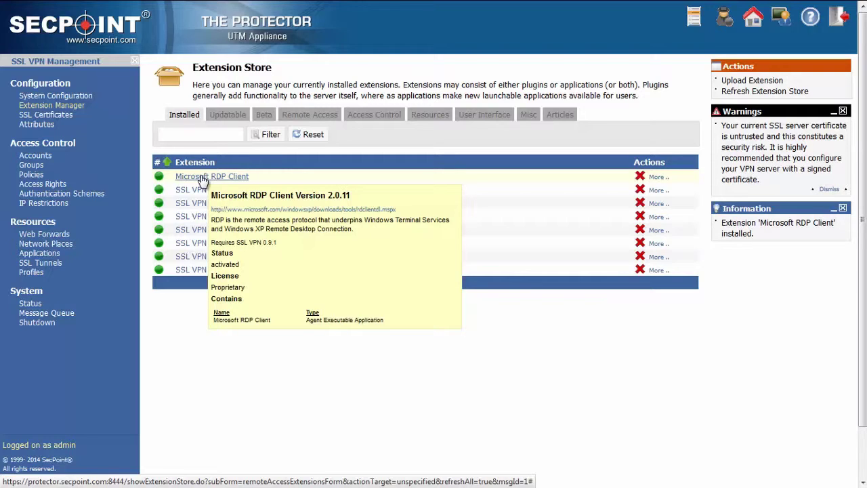
# Start a Microsoft RDP Client application shortcut named computer 1 with description mail server
pyautogui.click(49, 259)
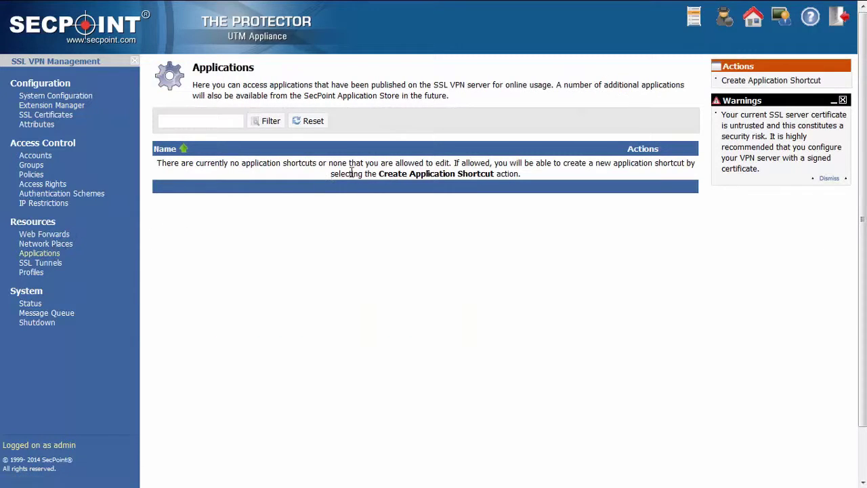
pyautogui.click(744, 81)
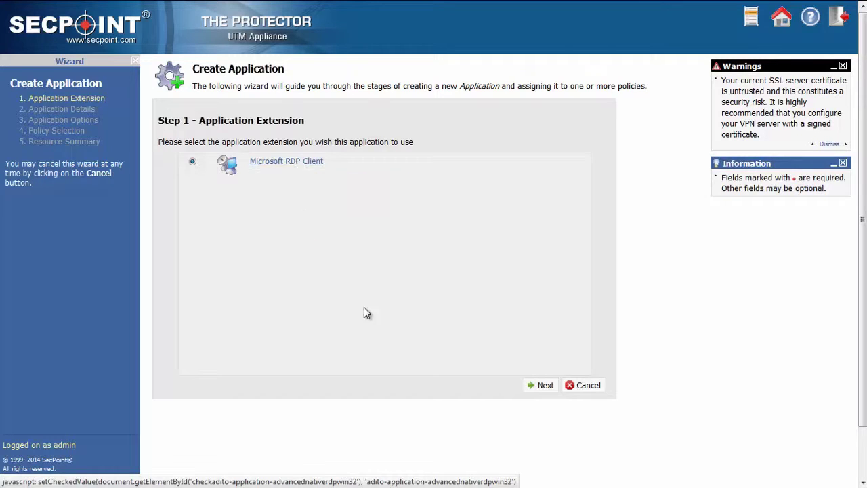
pyautogui.click(545, 387)
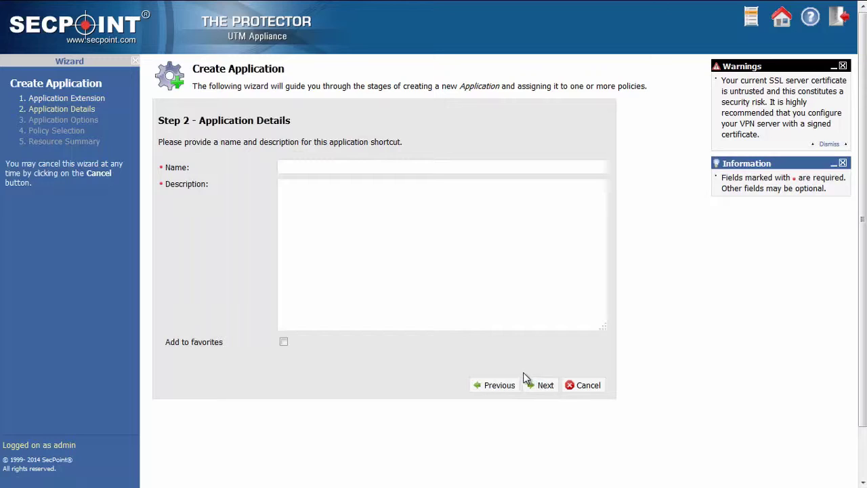
pyautogui.click(319, 167)
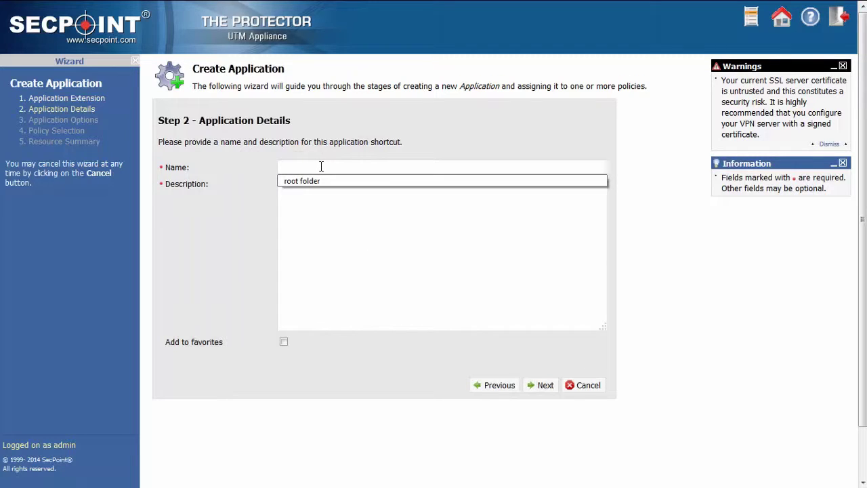
pyautogui.click(322, 168)
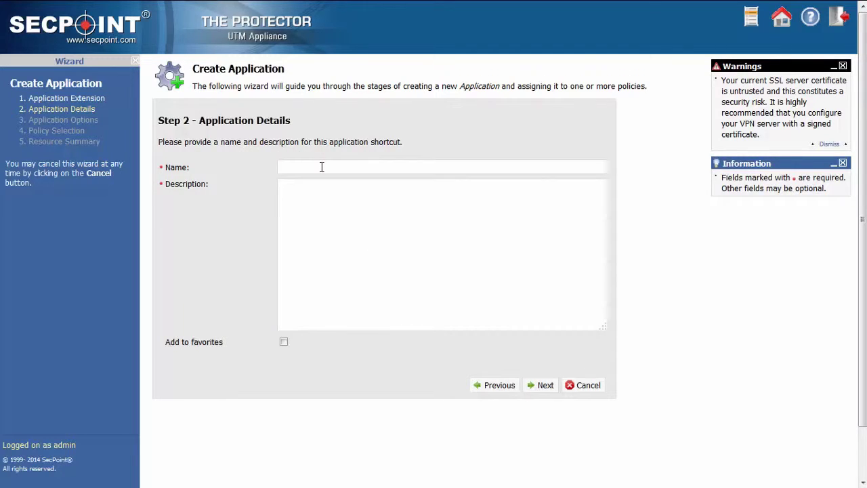
pyautogui.write('computer ')
pyautogui.write('1')
pyautogui.write('mail server')
pyautogui.click(545, 385)
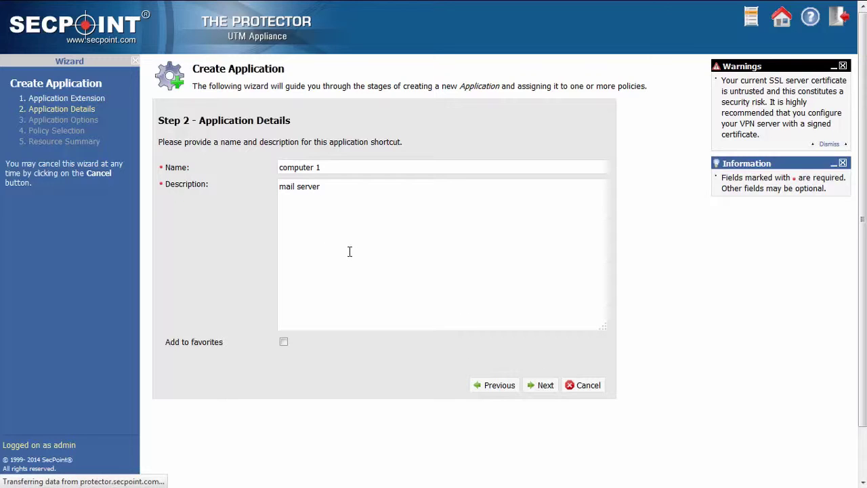
# Point the shortcut at host 192.168.1.2, keeping the default port 3389
pyautogui.click(315, 183)
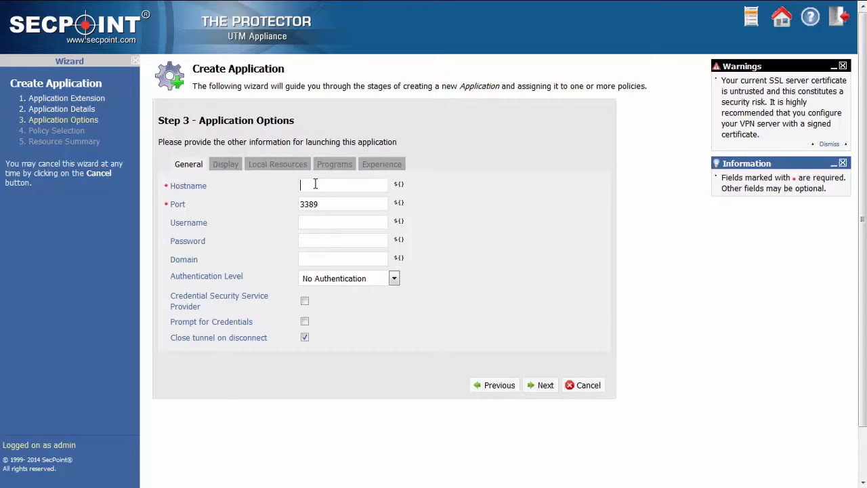
pyautogui.write('192.168.1.2')
pyautogui.moveTo(339, 204); pyautogui.dragTo(283, 206)
pyautogui.click(339, 204)
pyautogui.click(315, 241)
pyautogui.click(326, 238)
pyautogui.click(546, 385)
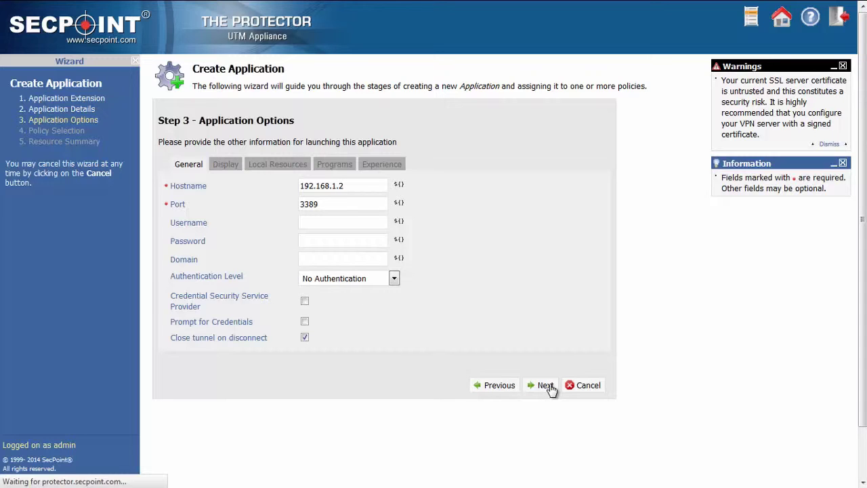
# Attach the Everyone policy, finish creating the computer 1 shortcut and exit the wizard
pyautogui.click(190, 176)
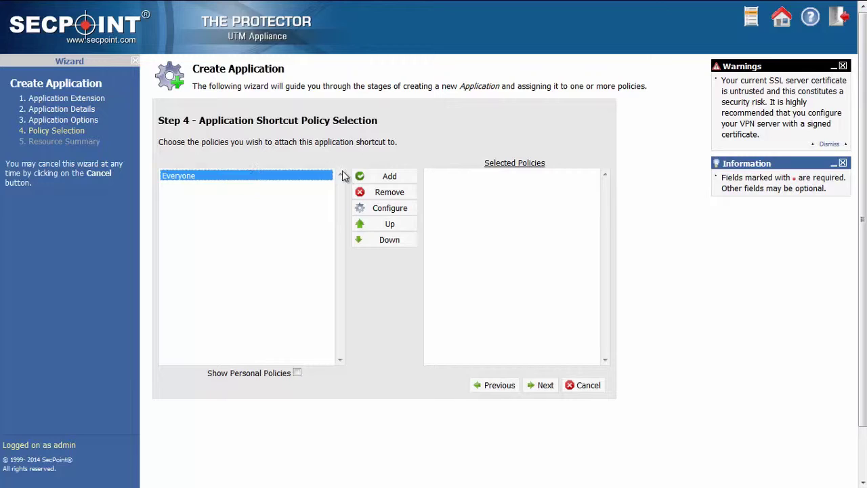
pyautogui.click(365, 177)
pyautogui.click(548, 388)
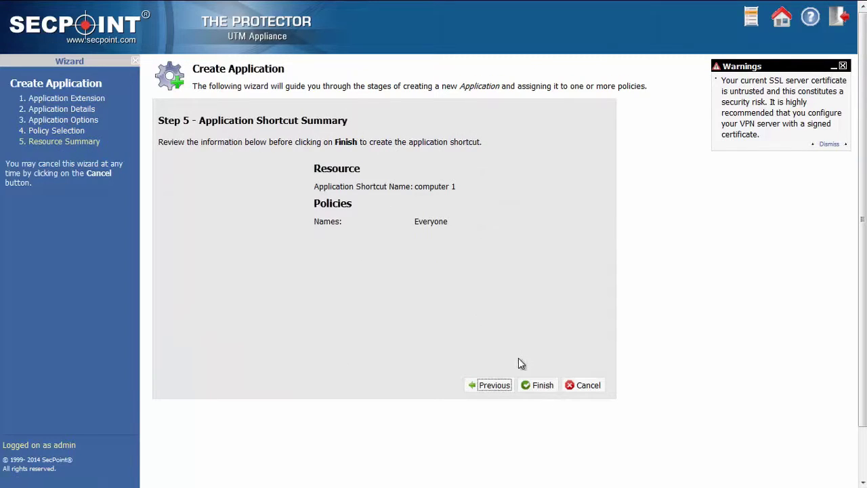
pyautogui.click(543, 386)
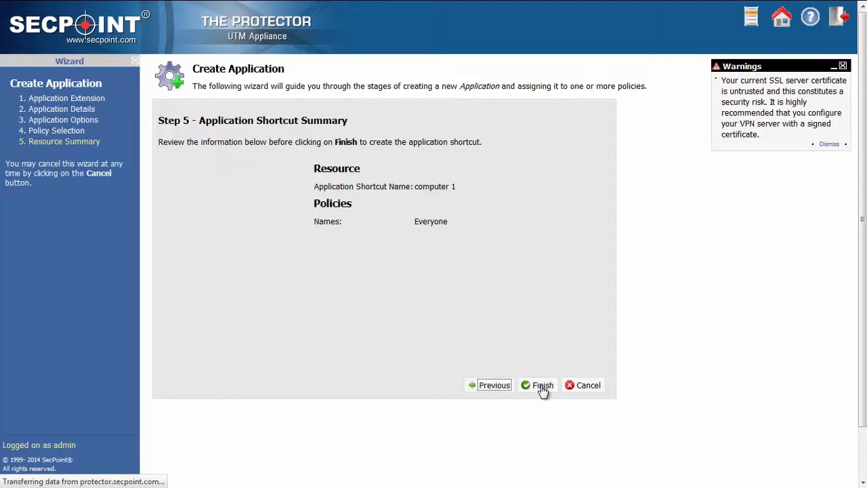
pyautogui.click(385, 226)
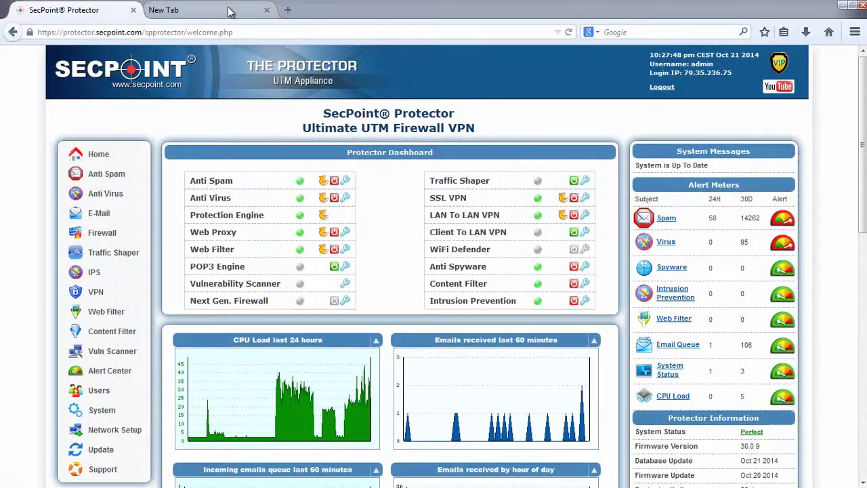
pyautogui.click(228, 10)
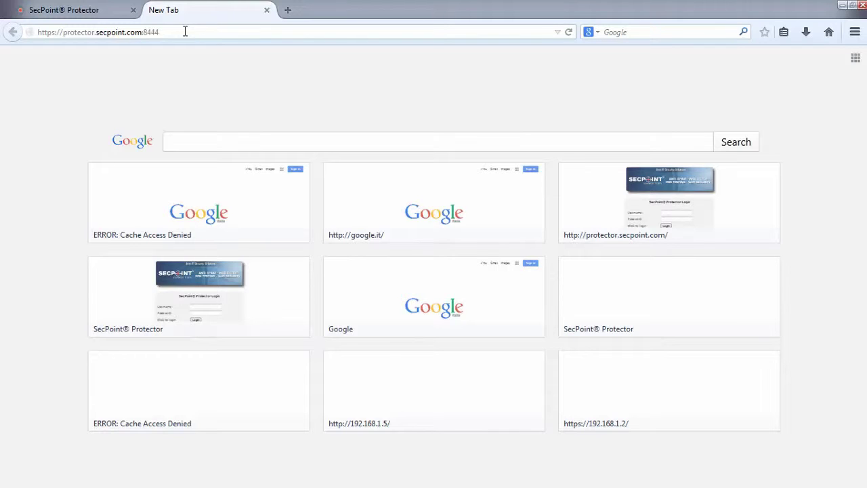
# Load the port 8444 SSL VPN login in full screen and log in as user1 with its password
pyautogui.click(184, 32)
pyautogui.press('Return')
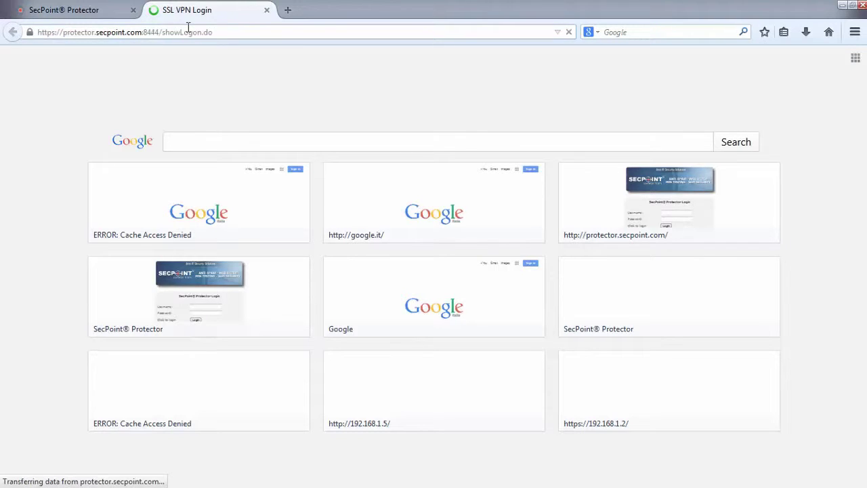
pyautogui.press('F11')
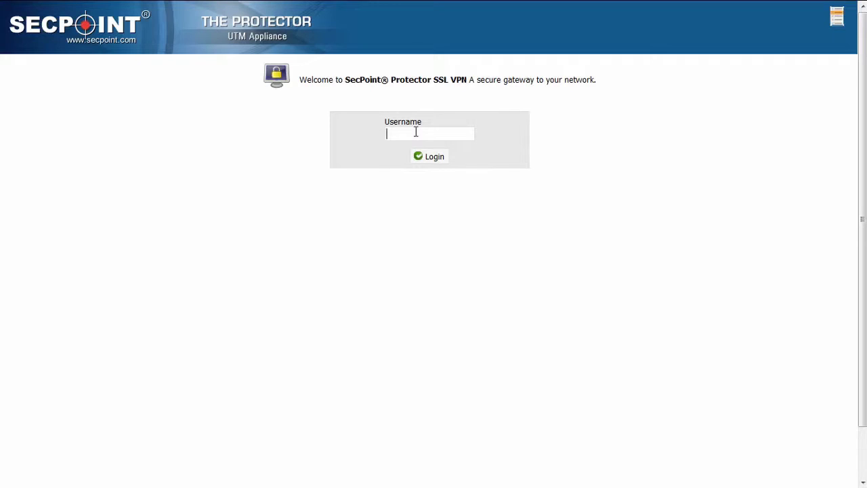
pyautogui.write('user1')
pyautogui.press('Return')
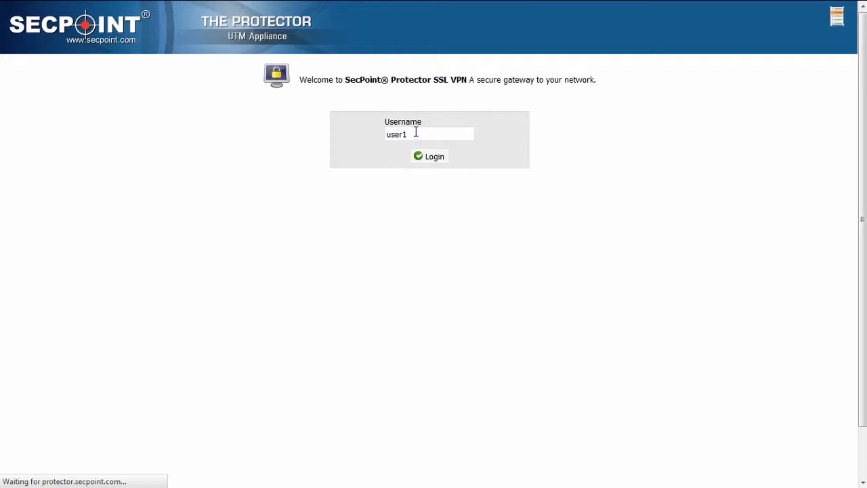
pyautogui.click(443, 159)
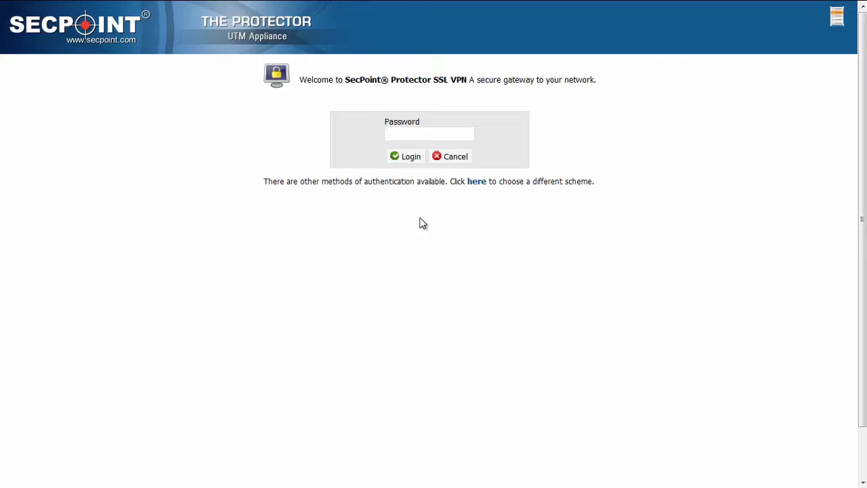
pyautogui.write('••••••••')
pyautogui.click(411, 156)
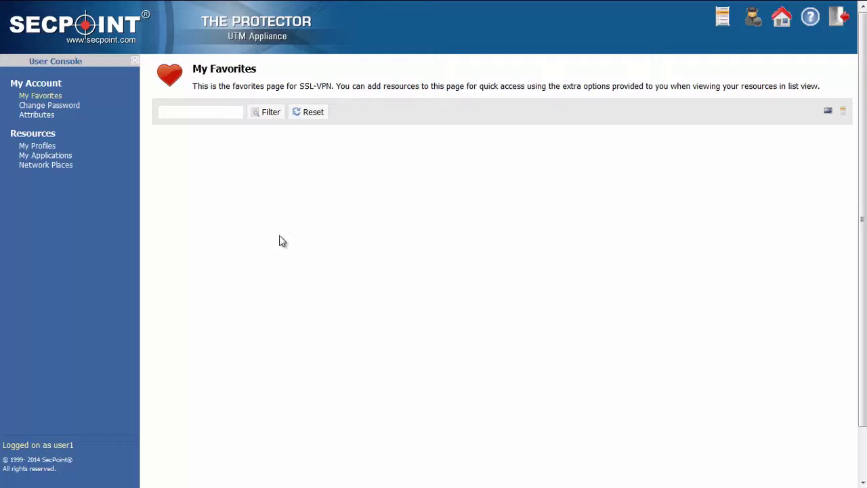
# Open the root folder network place, browse its files, then close the file browser
pyautogui.click(64, 167)
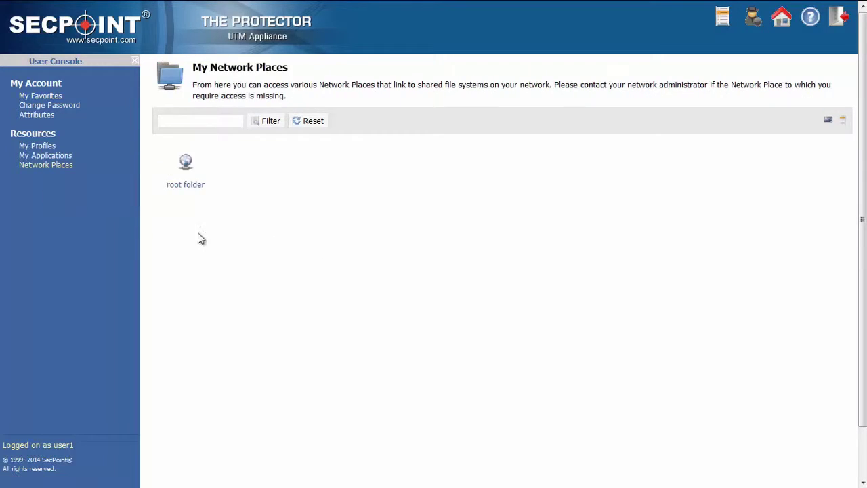
pyautogui.click(195, 191)
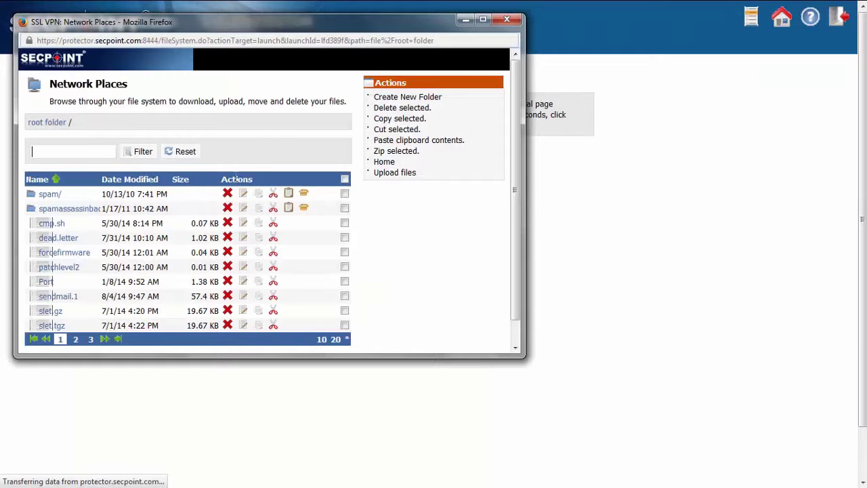
pyautogui.moveTo(254, 34); pyautogui.dragTo(315, 33)
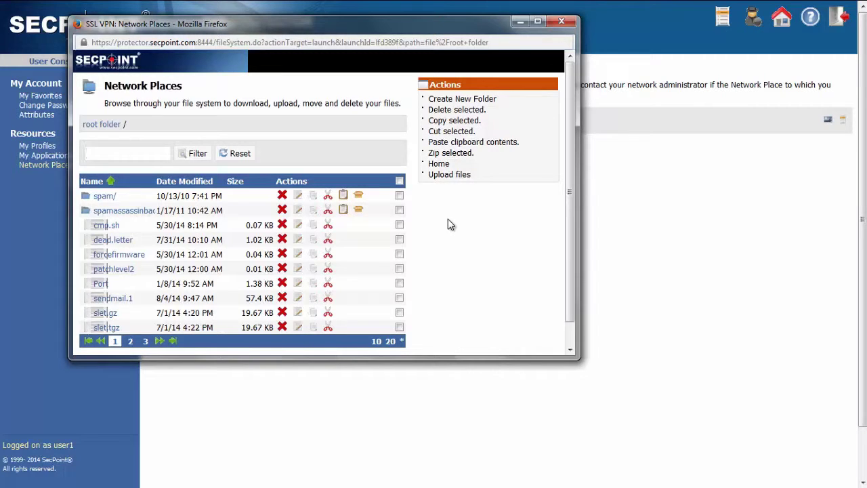
pyautogui.click(561, 21)
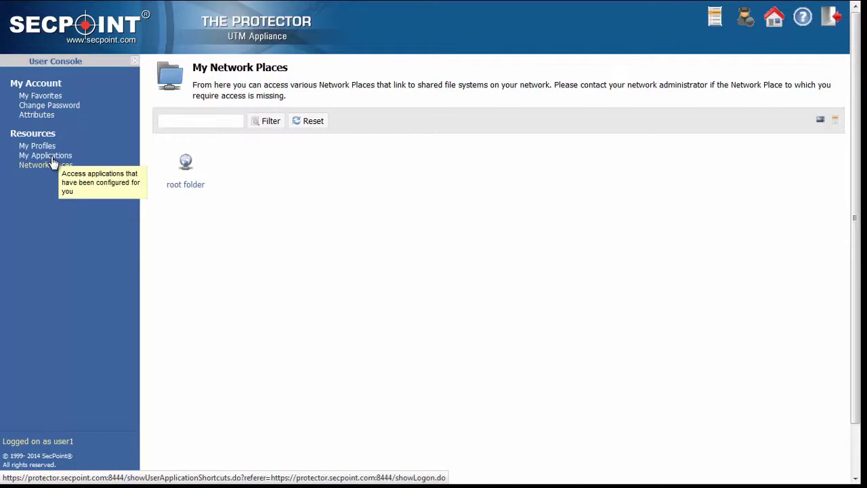
# Open My Applications and launch the computer 1 remote desktop application
pyautogui.click(52, 160)
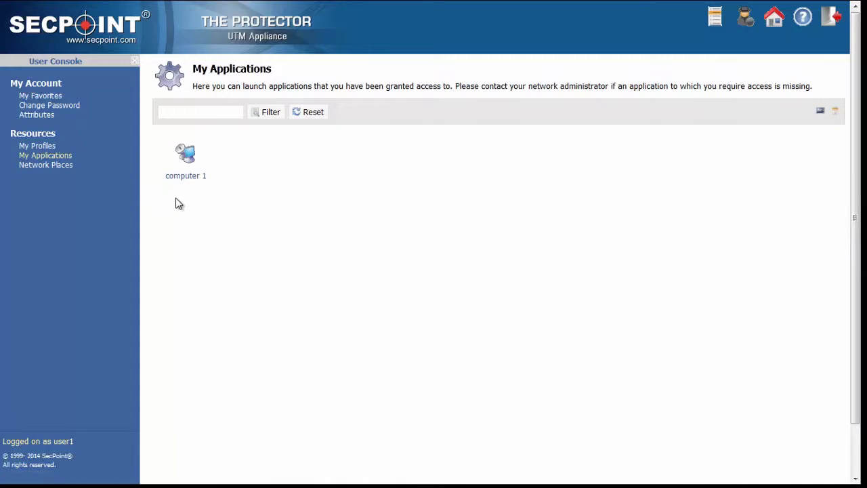
pyautogui.moveTo(188, 183)
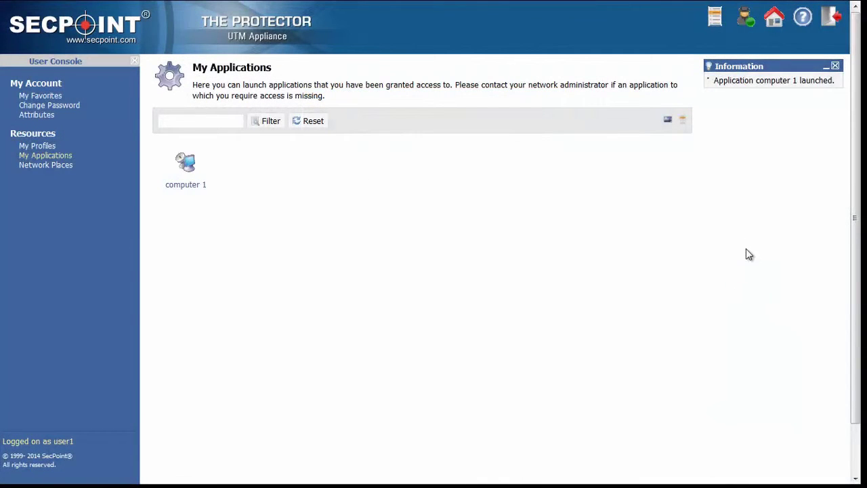
# Shut down the SSL VPN Agent from the SSL-VPN Agent toolbar icon
pyautogui.click(747, 23)
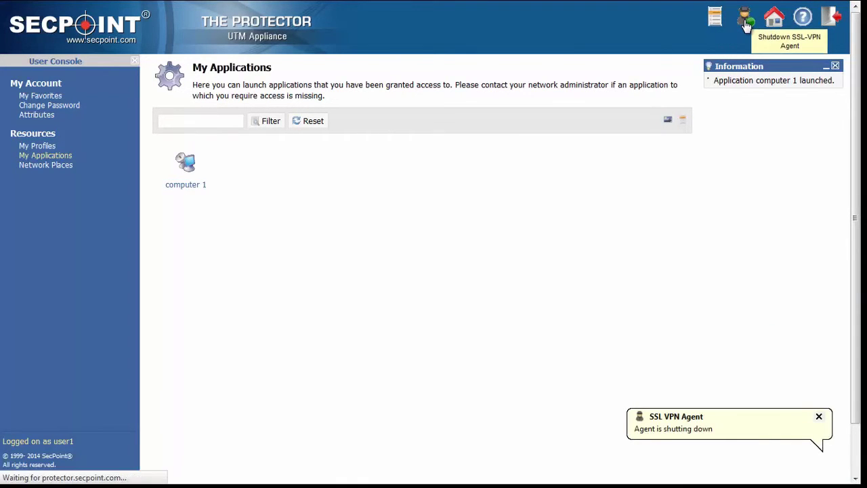